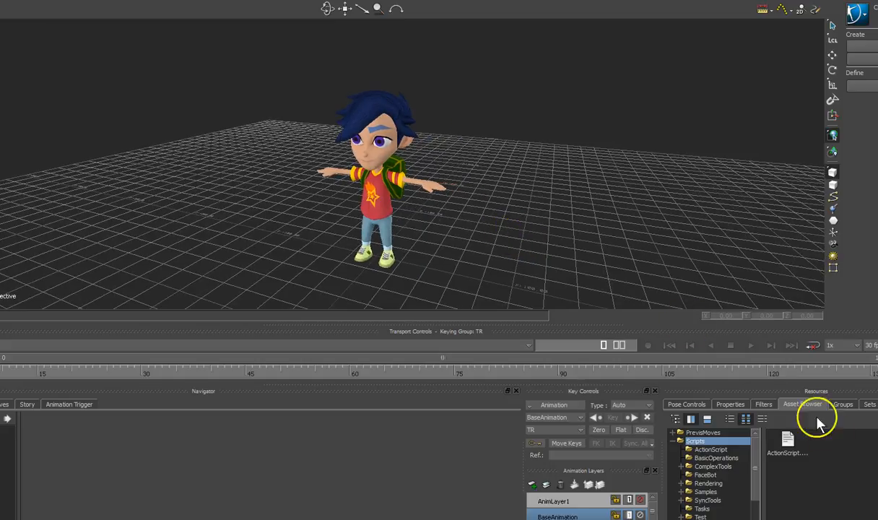
- Run the FaceBotInit.py script from the FaceBot scripts folder and place the tool's window clear of the character
left_click(706, 474)
left_click_drag(834, 498, 689, 216)
left_click(707, 201)
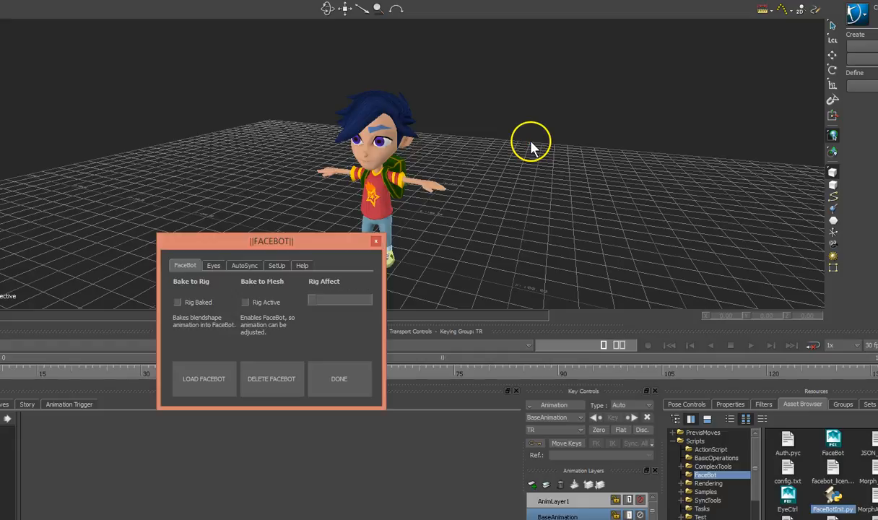
left_click_drag(288, 247, 289, 226)
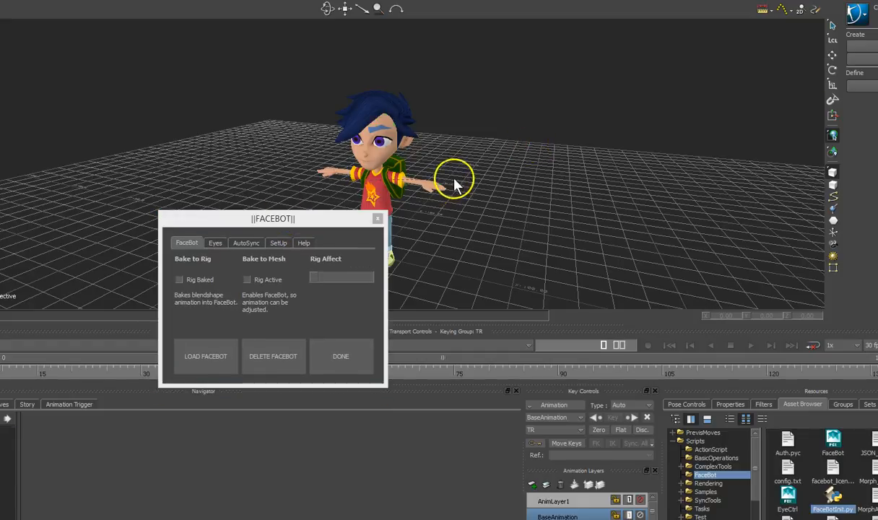
left_click_drag(266, 219, 595, 108)
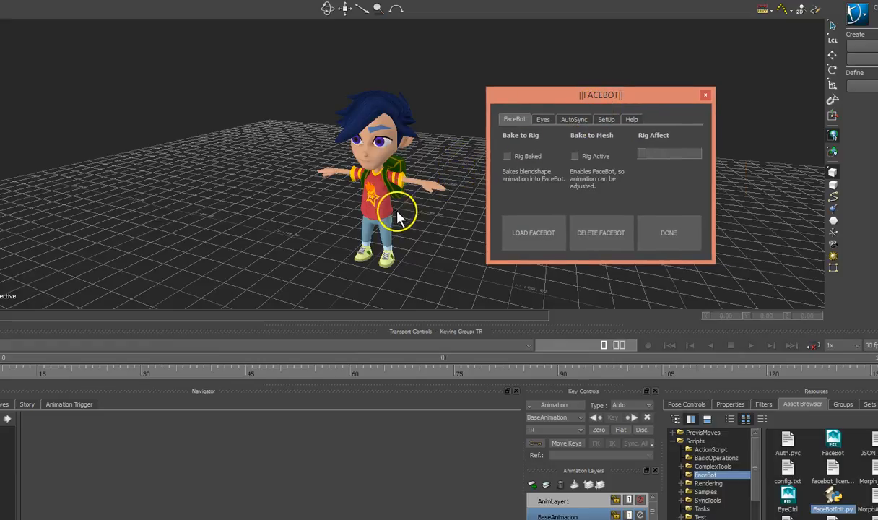
- Look through the tool's Eyes, AutoSync, SetUp and Help pages and return to the main FaceBot page
left_click_drag(412, 218, 405, 221, "shift")
left_click(542, 120)
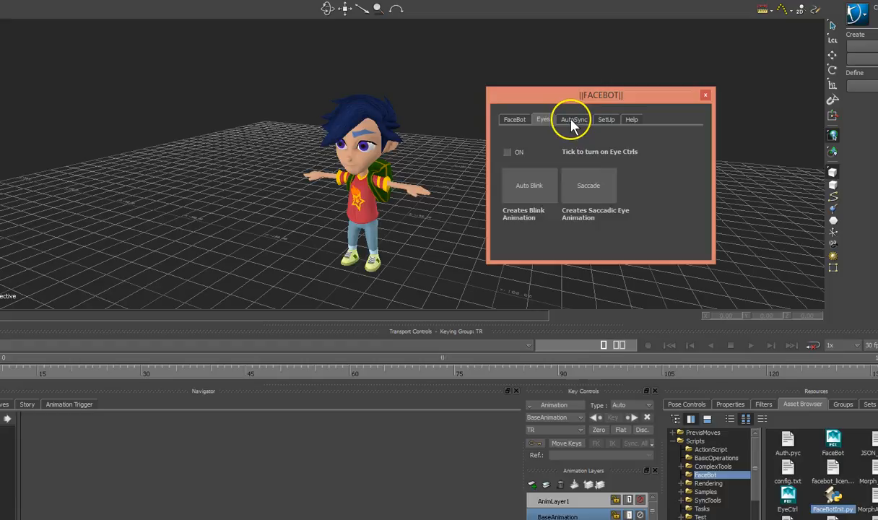
left_click(574, 120)
left_click(607, 120)
left_click(630, 120)
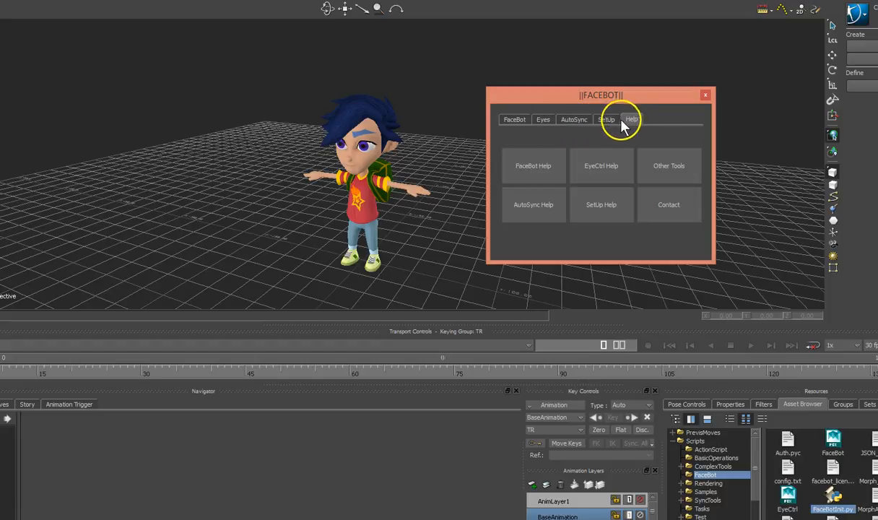
left_click(515, 120)
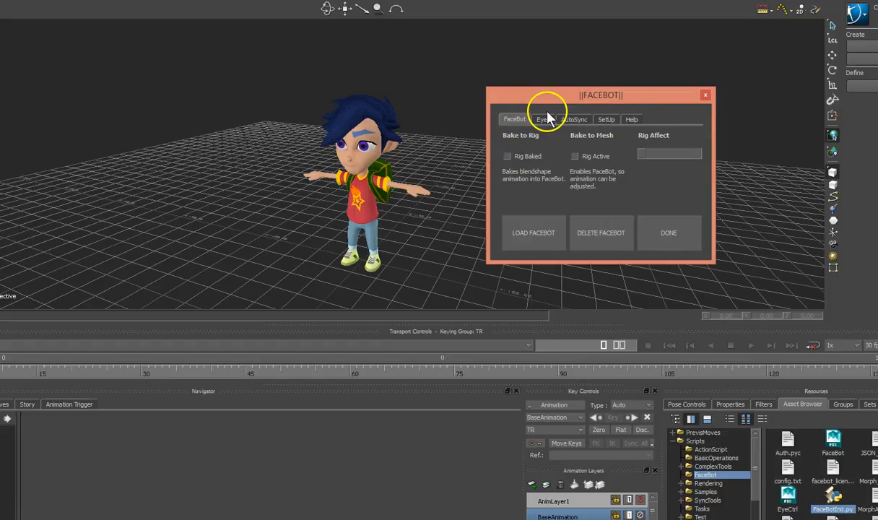
left_click_drag(569, 94, 603, 90)
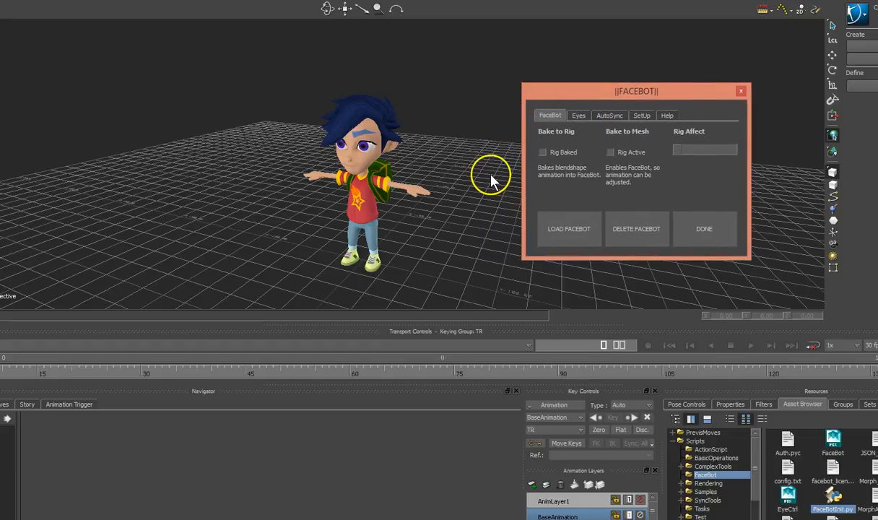
- Load the FaceBot face rig into the scene and frame it beside the character
left_click_drag(473, 102, 453, 109, "ctrl+shift")
left_click_drag(419, 156, 439, 183, "ctrl+shift")
scroll(444, 189, "up", 5)
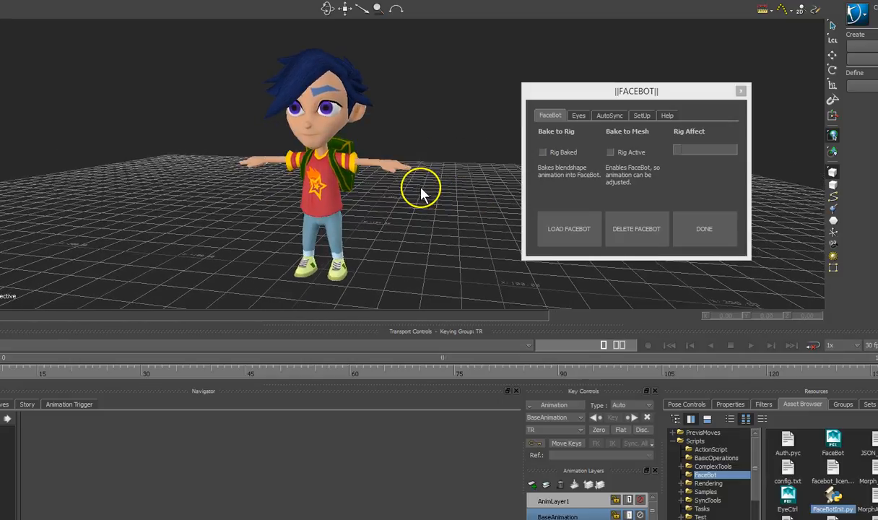
left_click(563, 239)
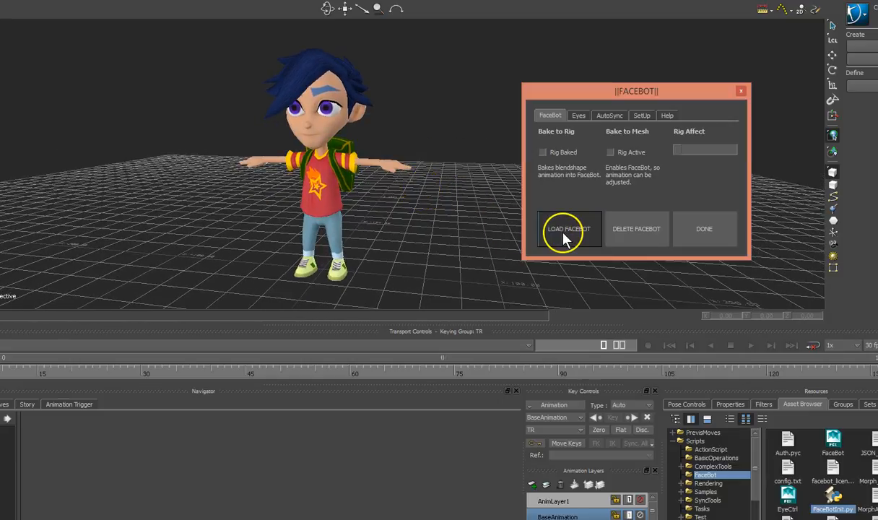
left_click_drag(435, 190, 409, 248, "ctrl+shift")
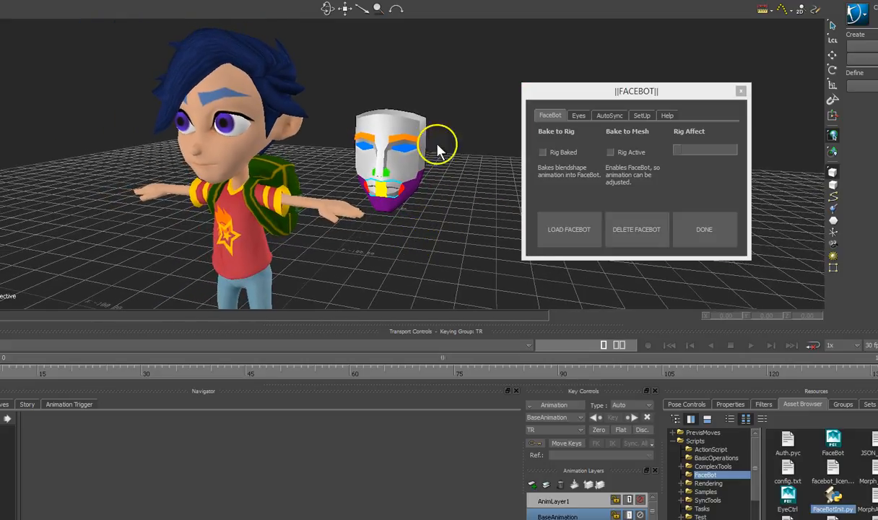
left_click_drag(385, 238, 404, 236, "ctrl+shift")
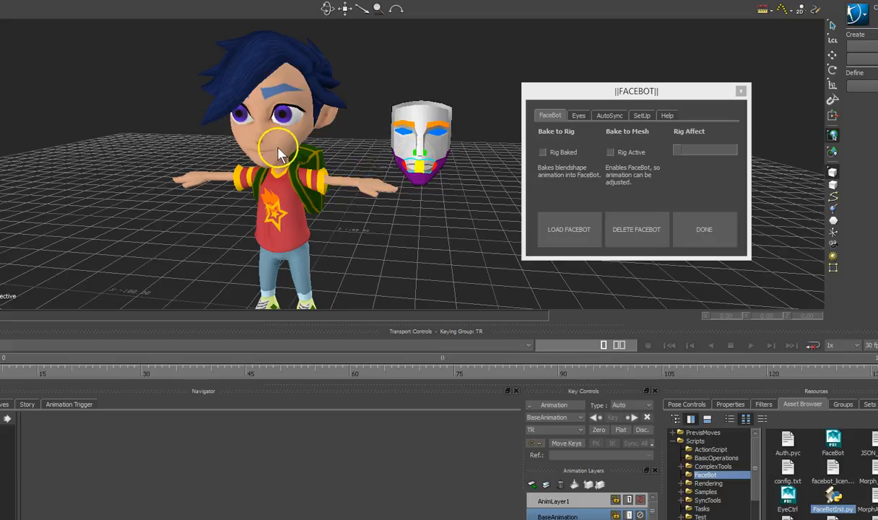
- Bake the character's blendshape animation to the FaceBot rig and make the rig active on the mesh
left_click(543, 153)
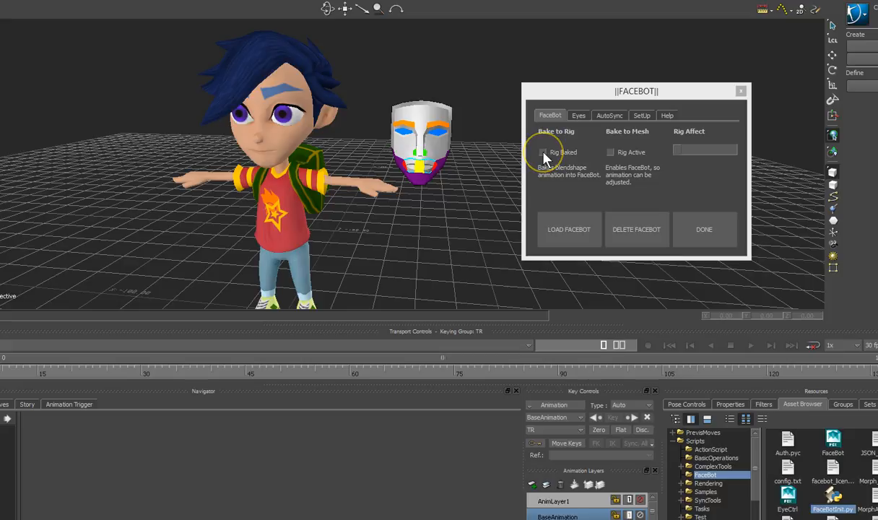
left_click(543, 153)
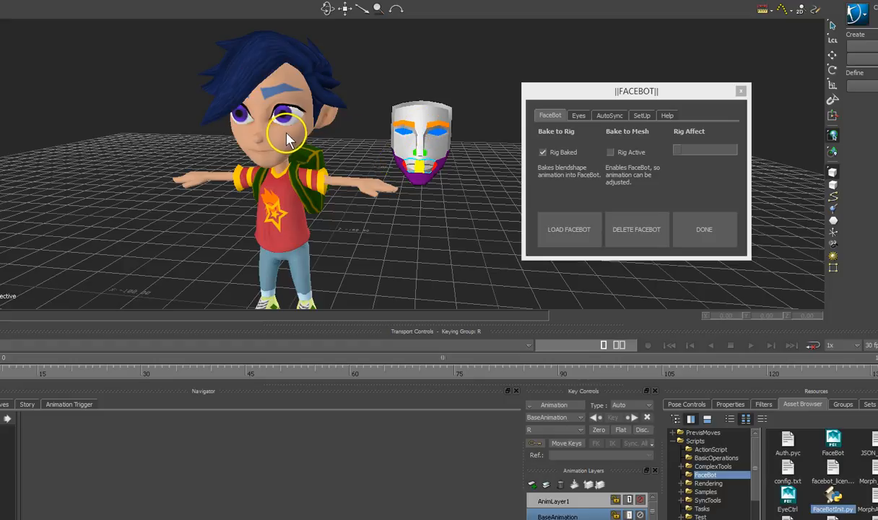
left_click(610, 153)
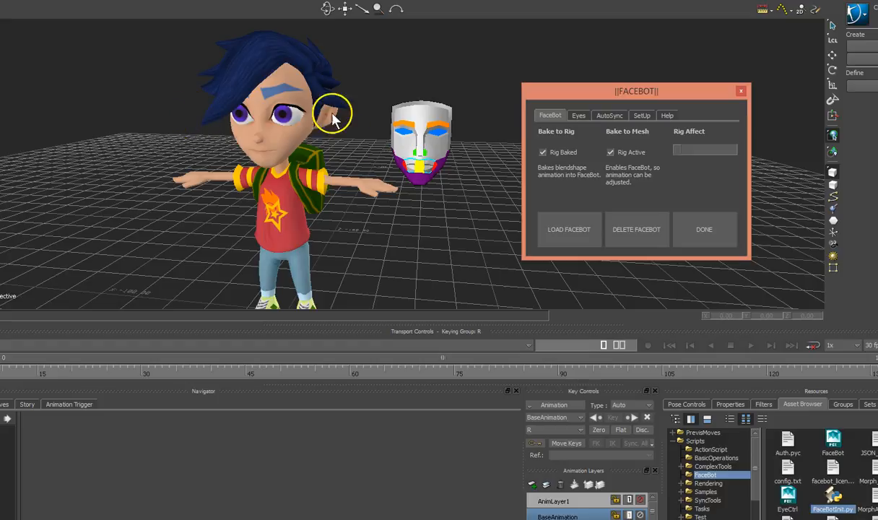
left_click_drag(587, 98, 596, 85)
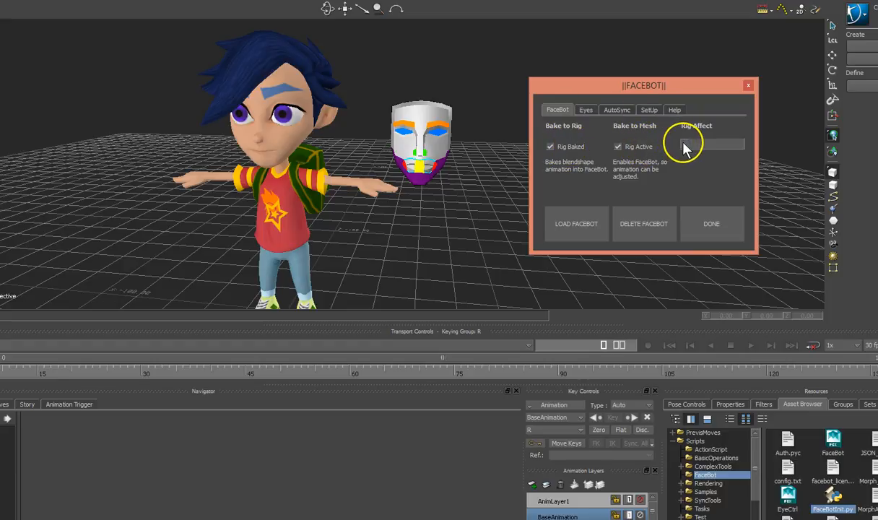
- Raise the Rig Affect amount to its maximum so the rig fully drives the character's face
left_click_drag(686, 147, 724, 149)
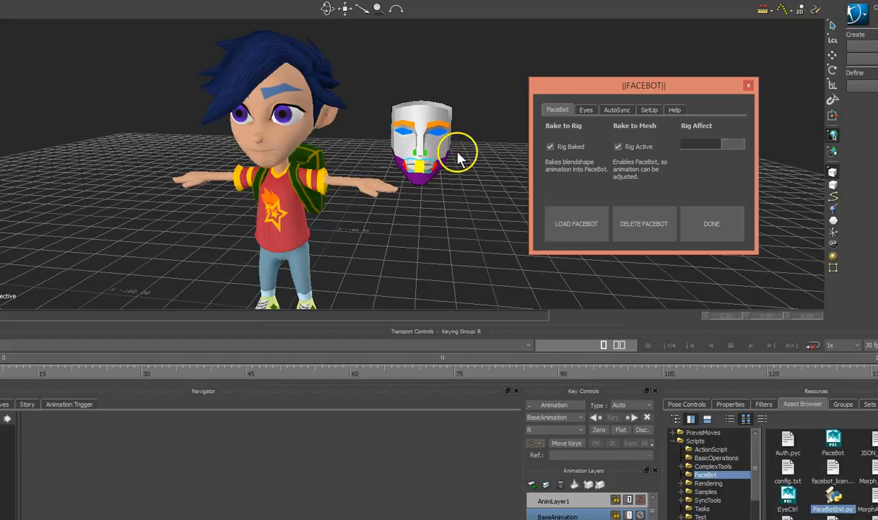
left_click_drag(441, 179, 415, 217, "ctrl+shift")
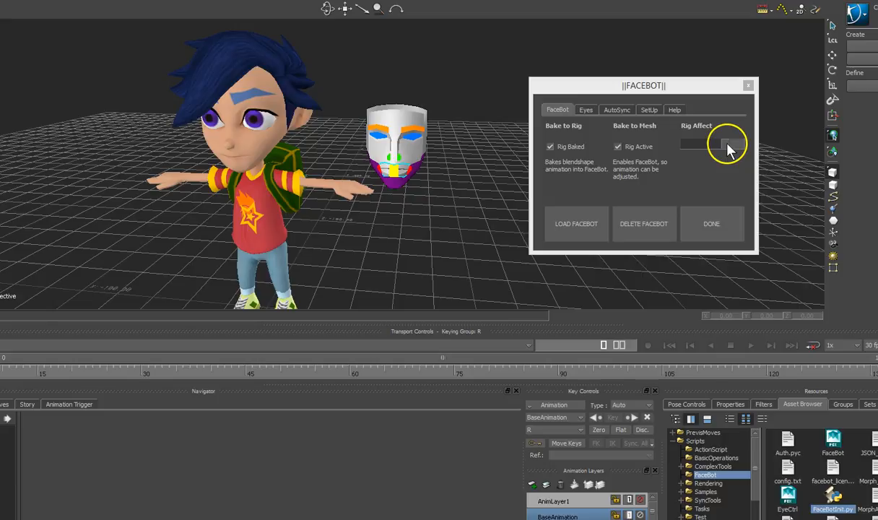
left_click_drag(728, 148, 756, 152)
left_click_drag(410, 206, 399, 207, "ctrl+shift")
left_click_drag(382, 248, 389, 223, "ctrl+shift")
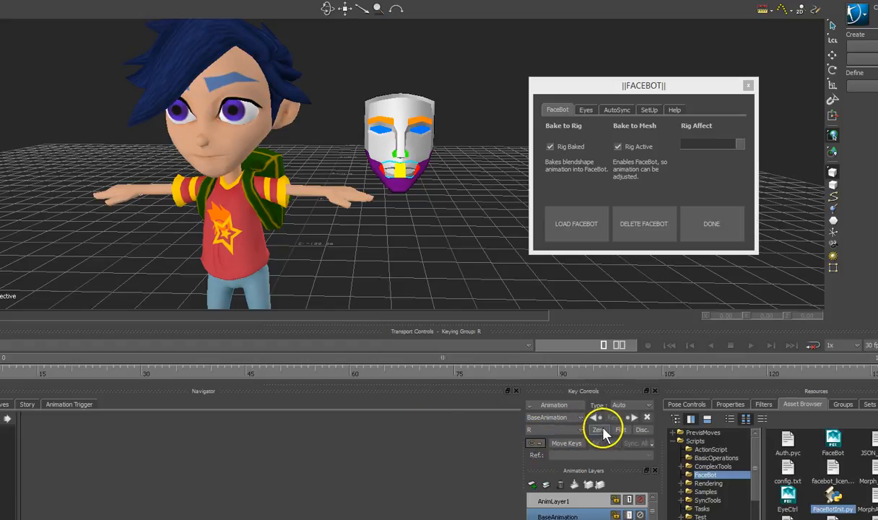
- Turn on automatic keying and make AnimLayer1 the current animation layer
left_click(536, 445)
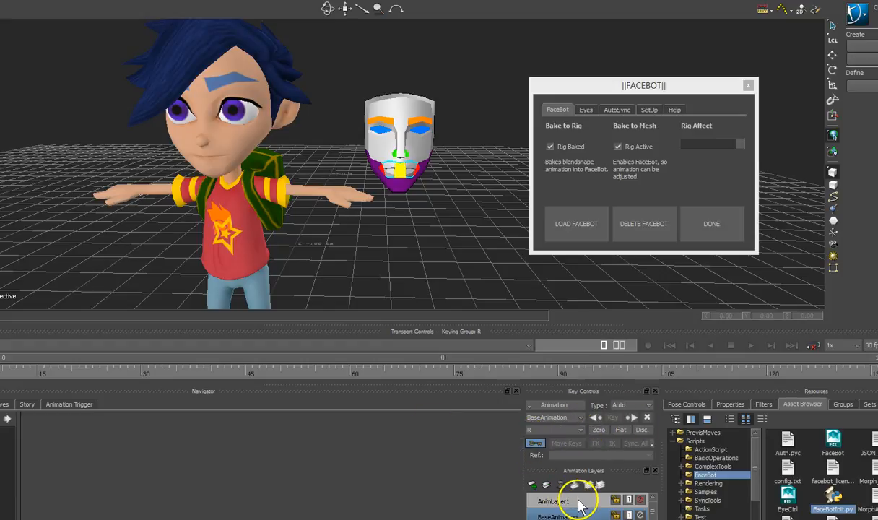
left_click(577, 501)
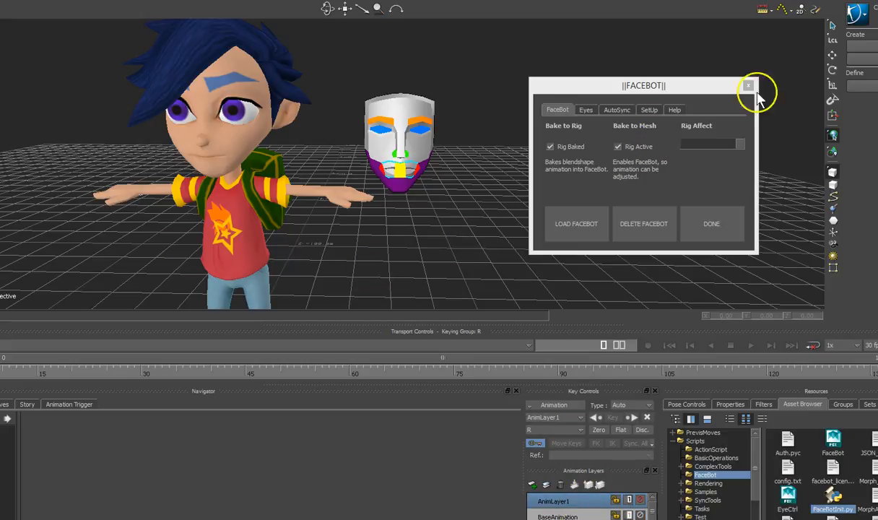
- Lower the purple jaw control on the face rig by about 1 unit to open the character's mouth
left_click_drag(352, 182, 400, 220, "ctrl+shift")
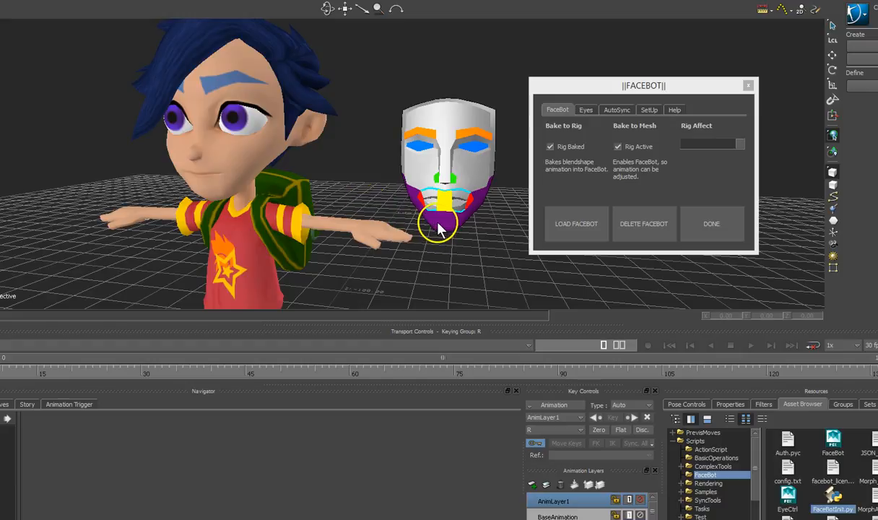
left_click(437, 227)
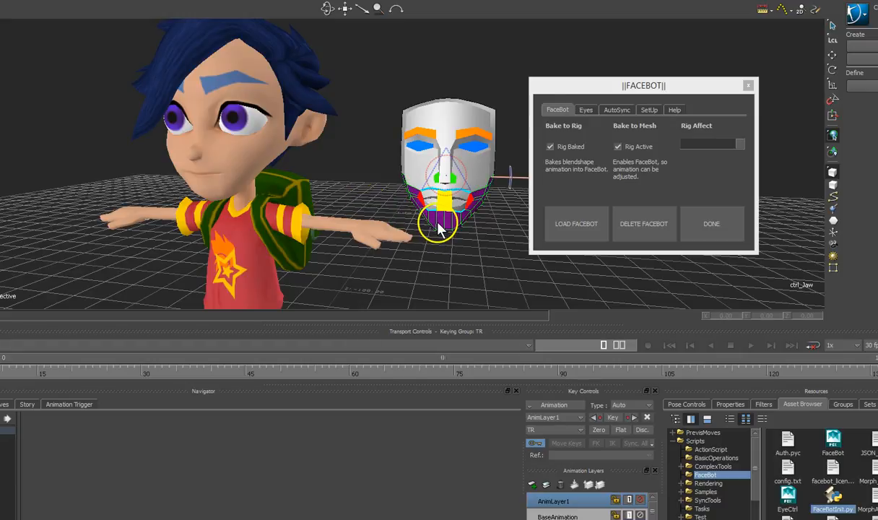
left_click(832, 55)
left_click_drag(448, 130, 447, 160)
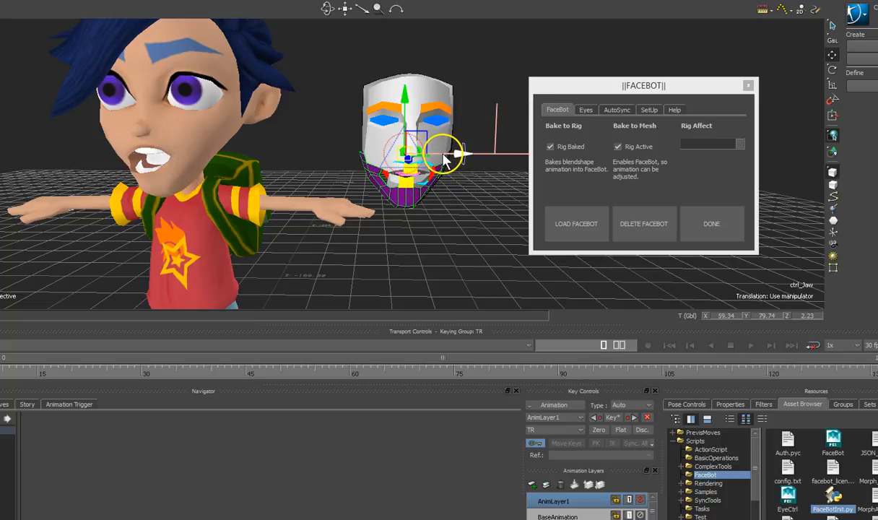
- Try rotating the jaw control about 4.6 degrees around Z, and undo the rotation
left_click(832, 70)
mouse_move(344, 120)
left_mouse_down()
mouse_move(352, 125)
mouse_move(362, 110)
mouse_move(349, 139)
mouse_move(361, 108)
mouse_move(352, 111)
mouse_move(351, 144)
mouse_move(351, 108)
mouse_move(354, 133)
left_mouse_up()
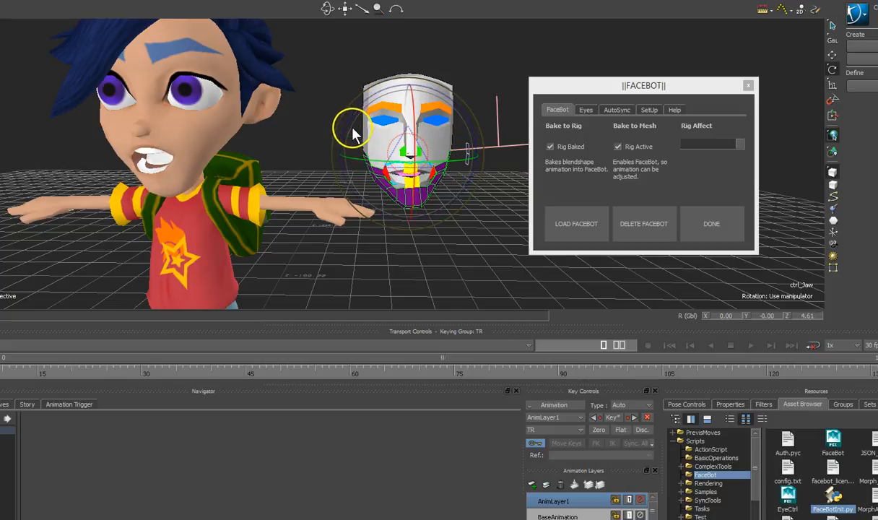
key("ctrl+z")
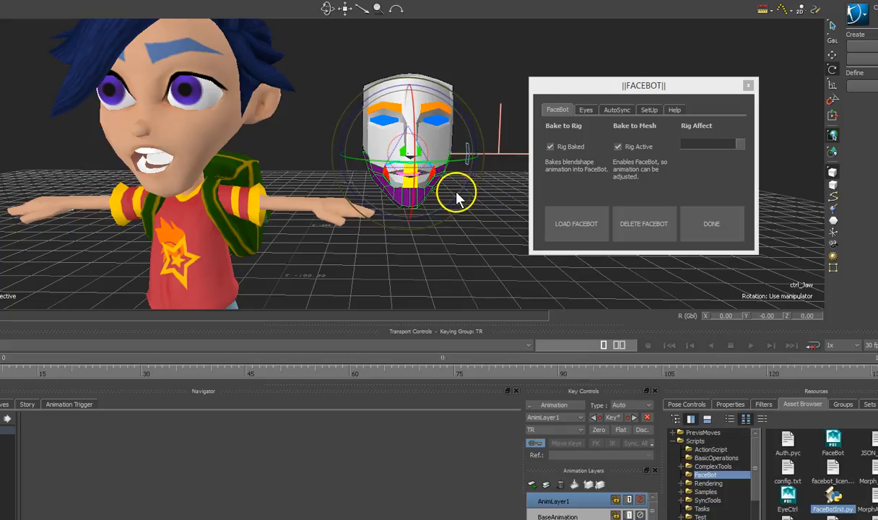
- Switch the jaw control's translation to local coordinates and set its Y value to 0
left_click(834, 57)
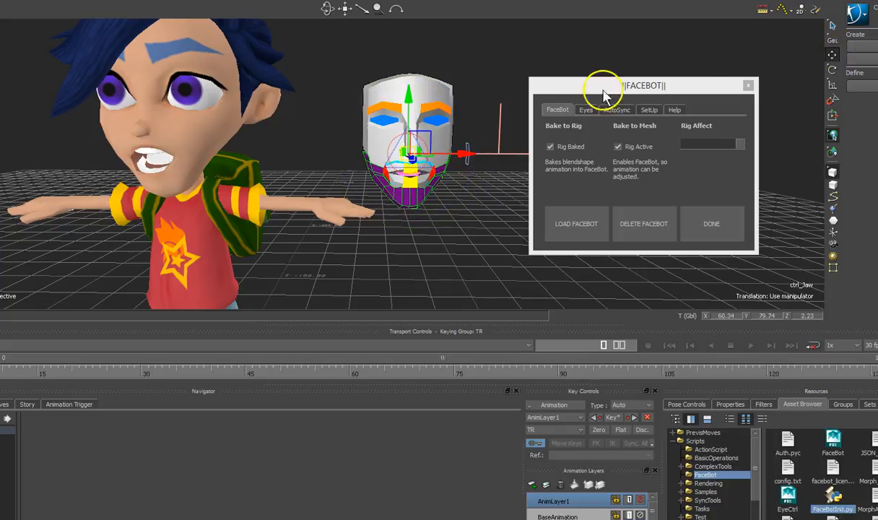
left_click(833, 40)
left_click(848, 49)
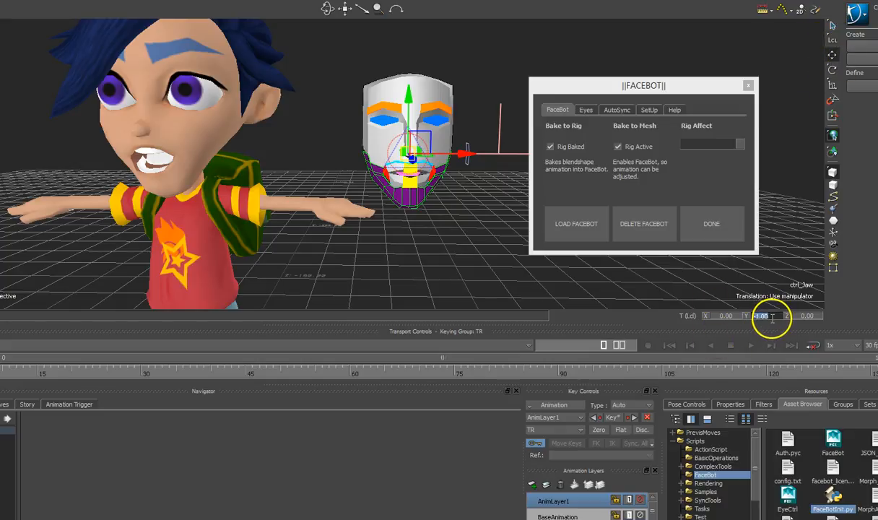
key("Return")
- Move the whole mouth control sideways to local X 1.00 and then -1.00, and undo the sideways movement
left_click_drag(418, 199, 447, 199, "ctrl+shift")
mouse_move(379, 204)
left_mouse_down("ctrl+shift")
mouse_move(440, 221)
mouse_move(404, 215)
mouse_move(392, 197)
mouse_move(397, 191)
mouse_move(374, 202)
left_mouse_up("ctrl+shift")
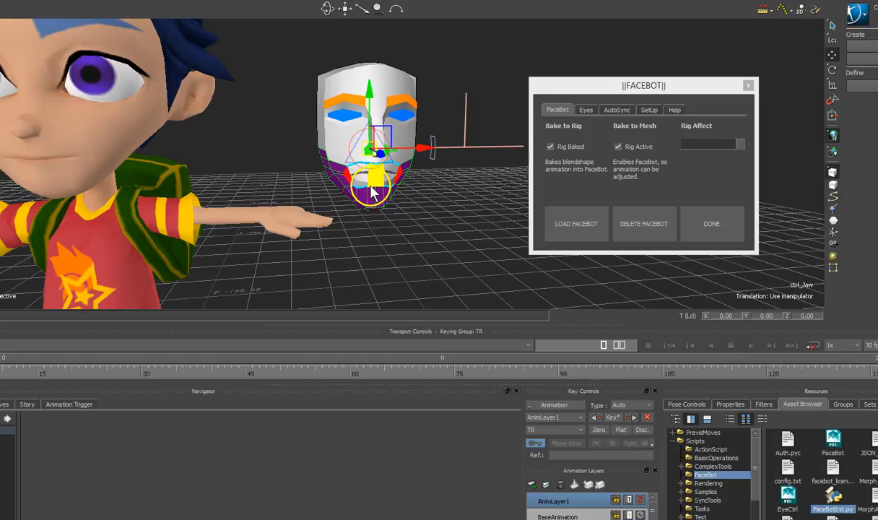
left_click(363, 194)
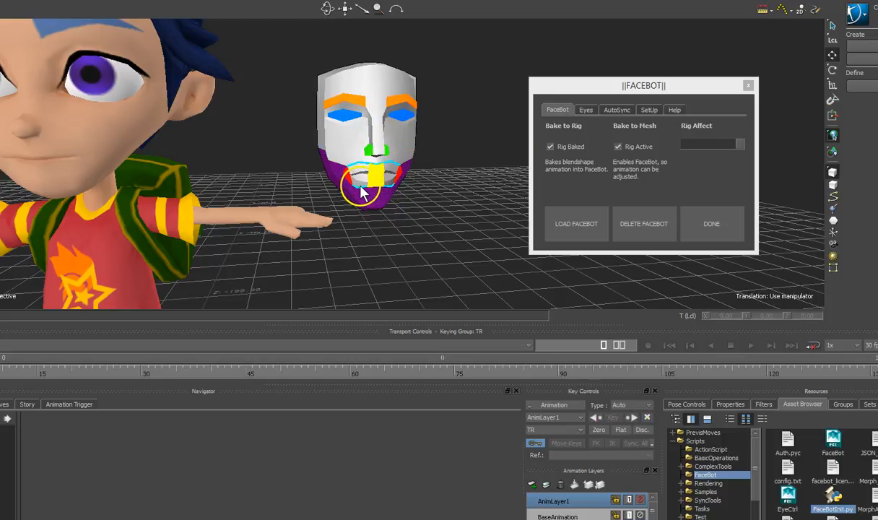
left_click(361, 172)
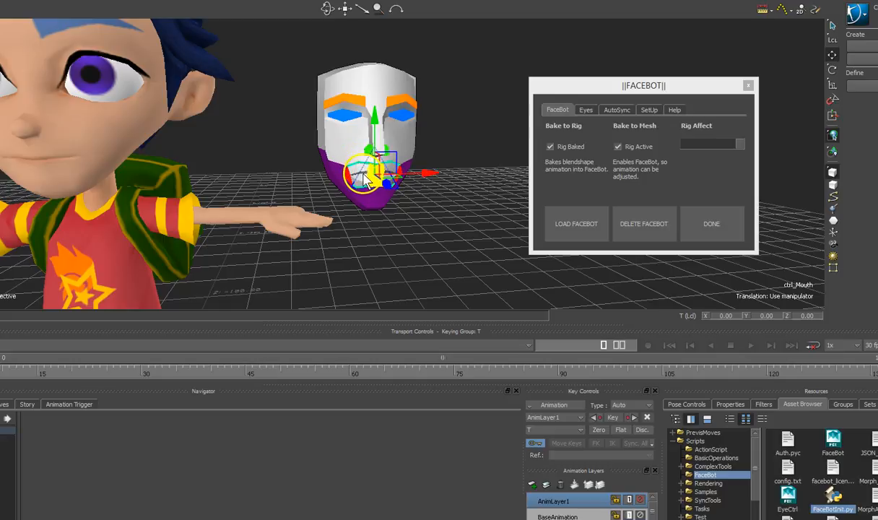
mouse_move(416, 174)
left_mouse_down("ctrl+shift")
mouse_move(448, 176)
mouse_move(387, 180)
mouse_move(411, 179)
left_mouse_up("ctrl+shift")
left_click_drag(382, 145, 414, 133, "ctrl+shift")
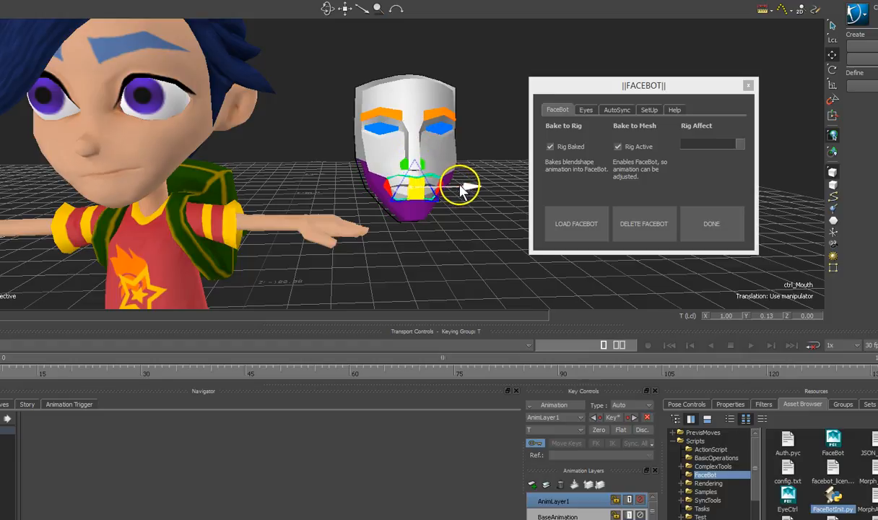
left_click_drag(455, 192, 433, 191)
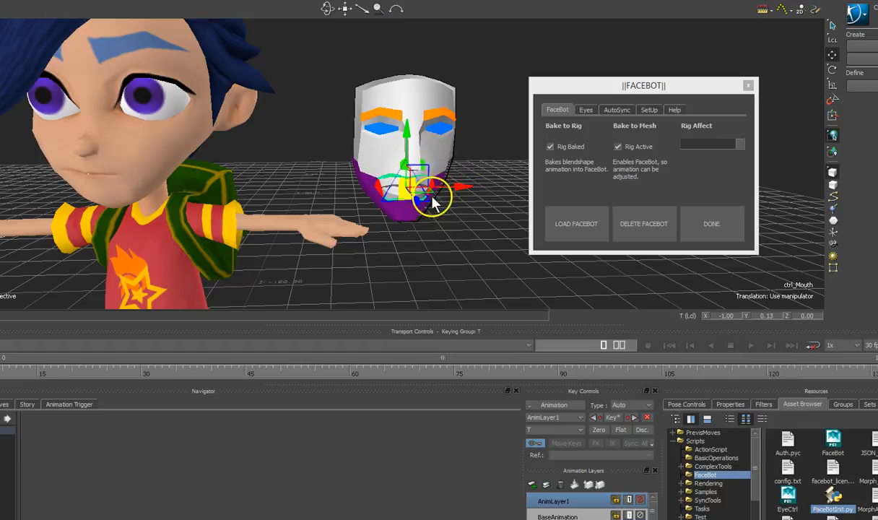
key("ctrl+z")
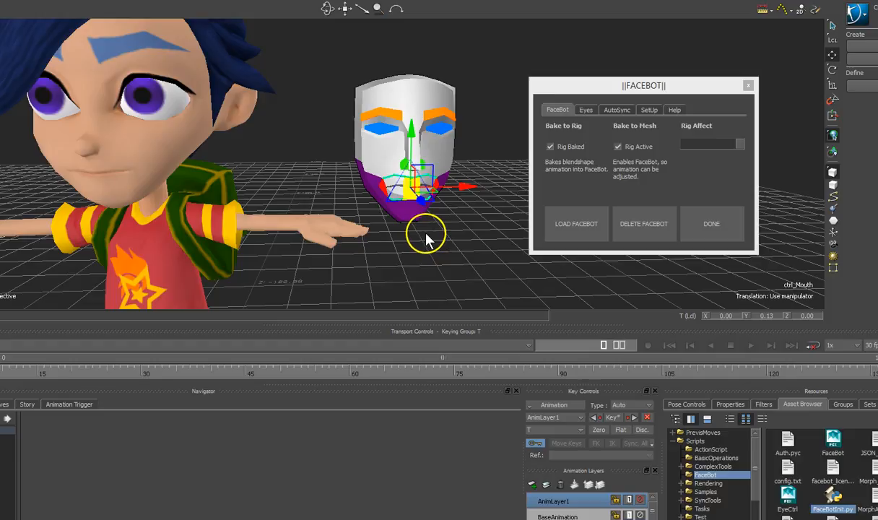
- Try lowering the right mouth-corner control to local Y -2.00, and undo the movement
mouse_move(372, 205)
left_mouse_down("ctrl+shift")
mouse_move(355, 202)
mouse_move(373, 216)
mouse_move(401, 215)
mouse_move(384, 196)
left_mouse_up("ctrl+shift")
left_click(447, 193)
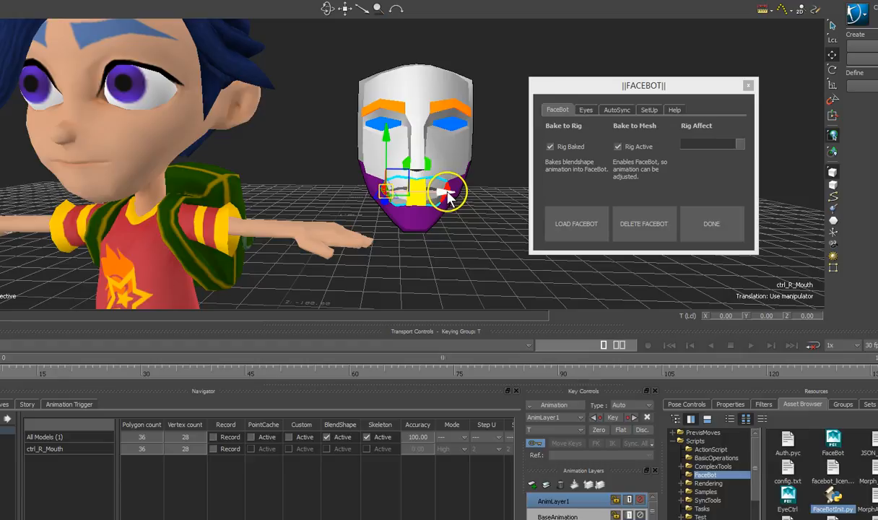
left_click_drag(348, 196, 385, 161, "ctrl+shift")
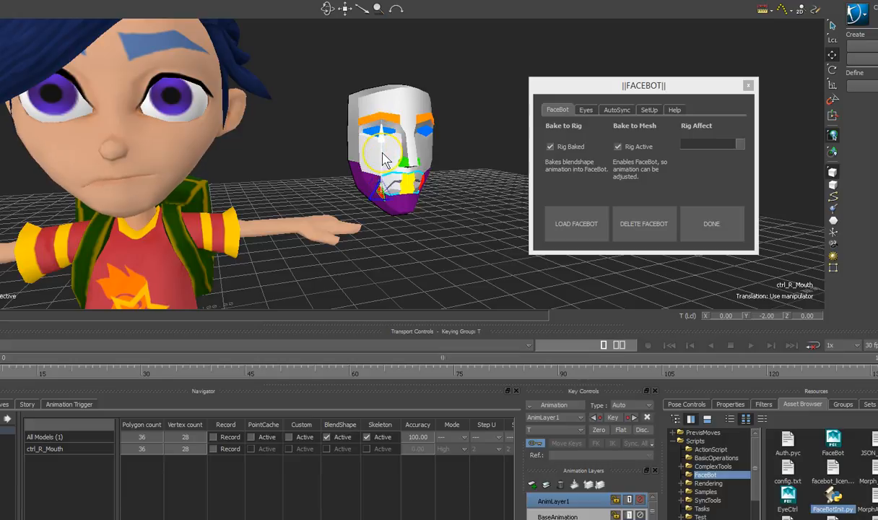
key("ctrl+z")
- Add the left mouth-corner control to the selection, try lowering both corners to local Y -2.00, and undo the movement
left_click_drag(415, 196, 431, 157, "ctrl+shift")
left_click(431, 189, "shift")
key("ctrl+z")
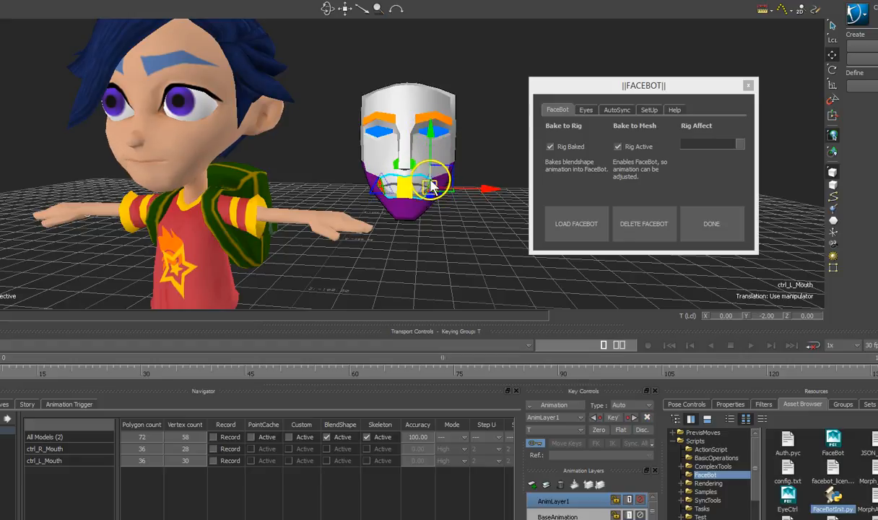
- Try moving the two mouth-corner controls sideways, and undo the change
left_click_drag(408, 215, 473, 187, "ctrl+shift")
left_click(390, 190)
left_click(438, 188)
key("ctrl+z")
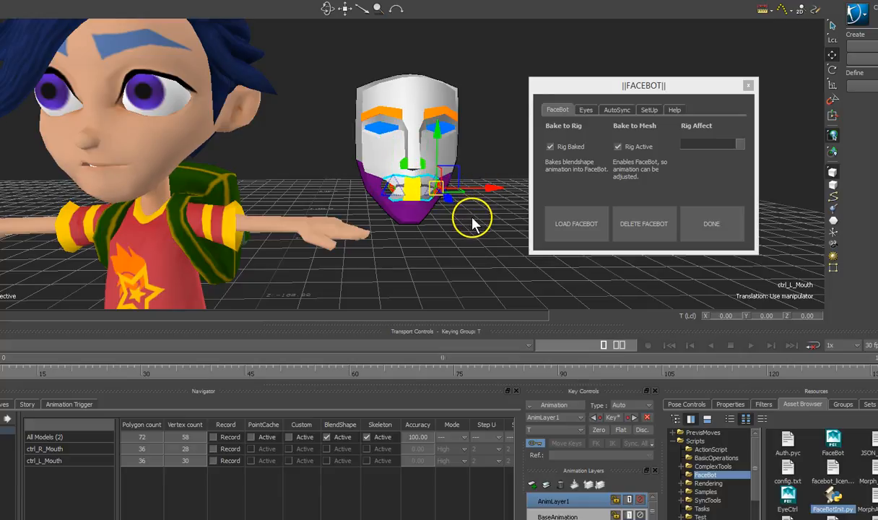
- Select only the left mouth-corner control, try shifting it along its X axis, and undo the changes to both corners
left_click(457, 222)
left_click(439, 189)
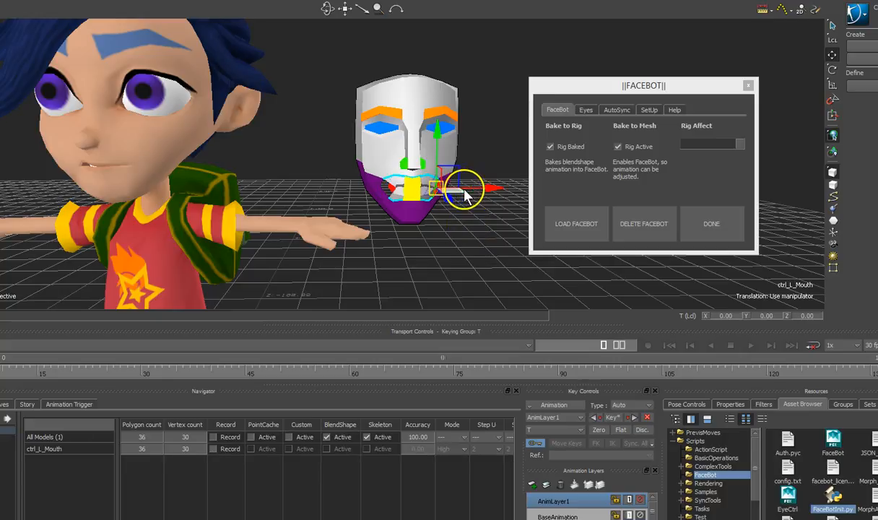
left_click_drag(488, 188, 479, 189)
mouse_move(415, 216)
left_mouse_down("ctrl+shift")
mouse_move(443, 222)
mouse_move(409, 220)
left_mouse_up("ctrl+shift")
key("ctrl+z")
left_click(410, 224, "shift")
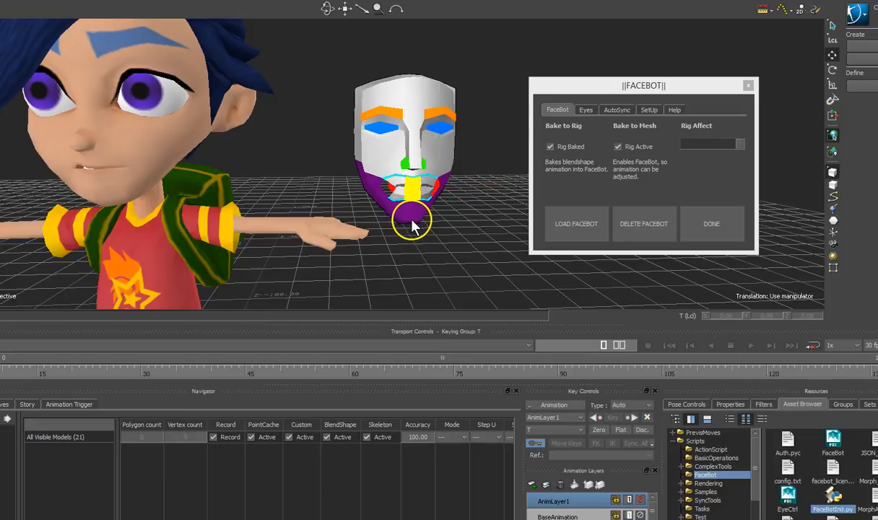
left_click(434, 222)
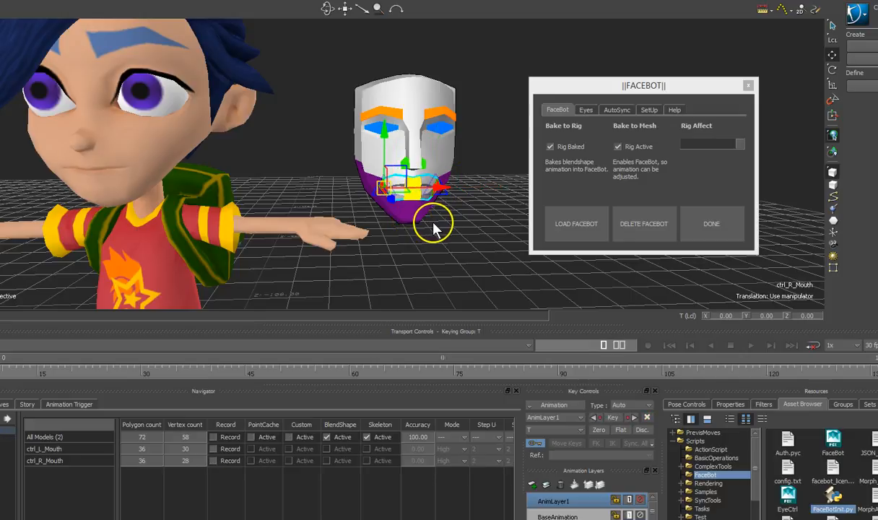
key("ctrl+z")
- Try lowering the yellow lower-lip control to local Y -1.00 and moving it further, and undo the lip movements
left_click(416, 199)
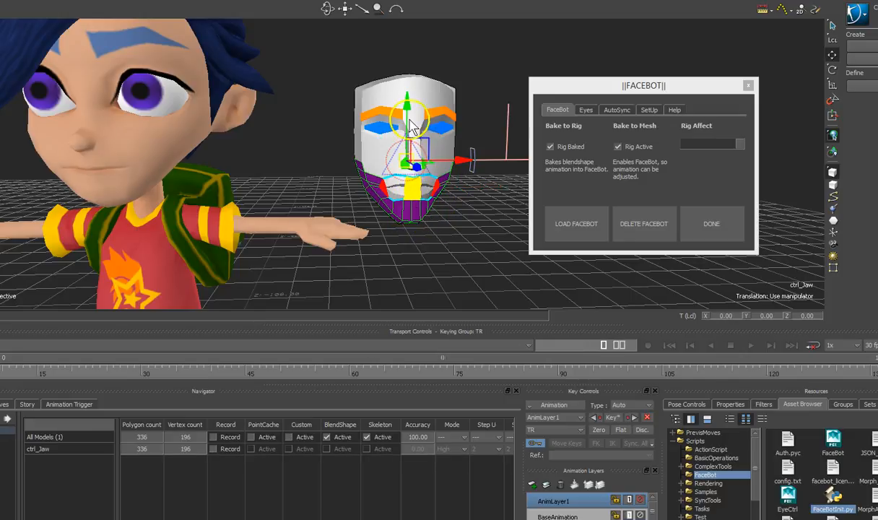
left_click(417, 200)
left_click_drag(413, 145, 413, 155)
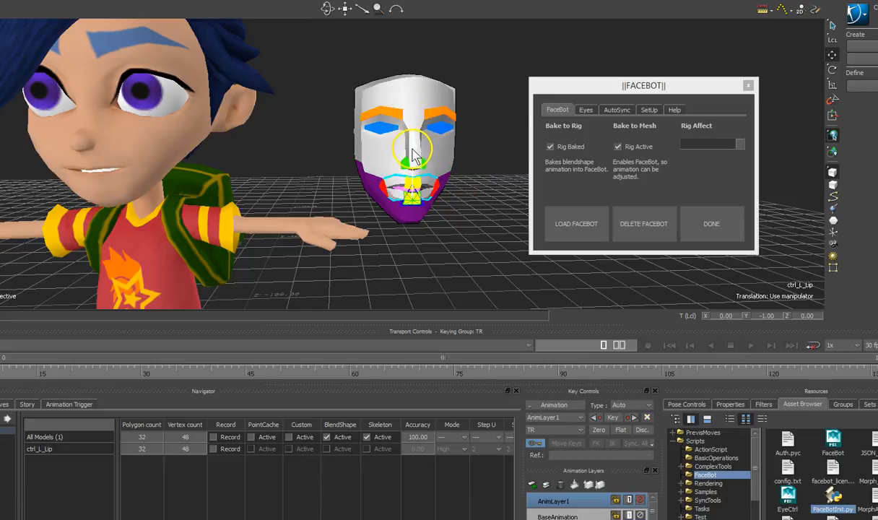
left_click(415, 182)
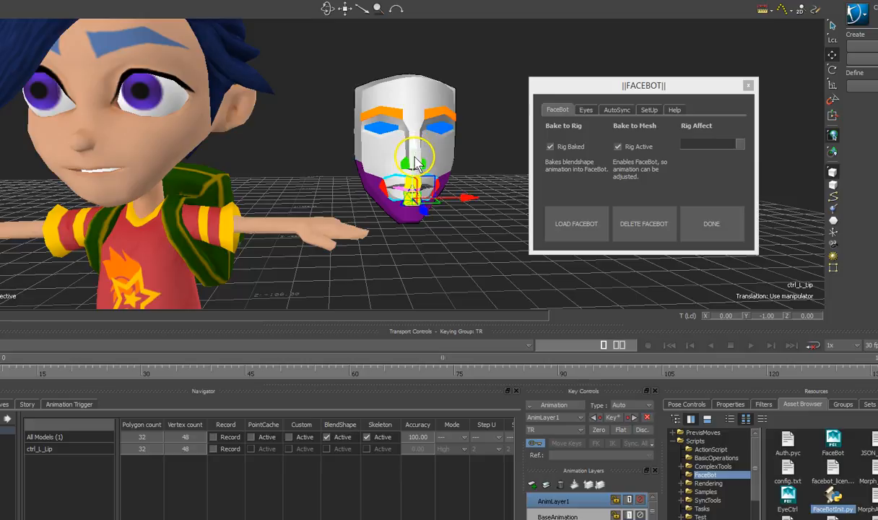
left_click_drag(413, 135, 379, 202)
key("ctrl+z")
key("ctrl+z")
- Try raising the green right nostril control along Y from two viewing angles, undoing the movement each time
left_click(414, 189)
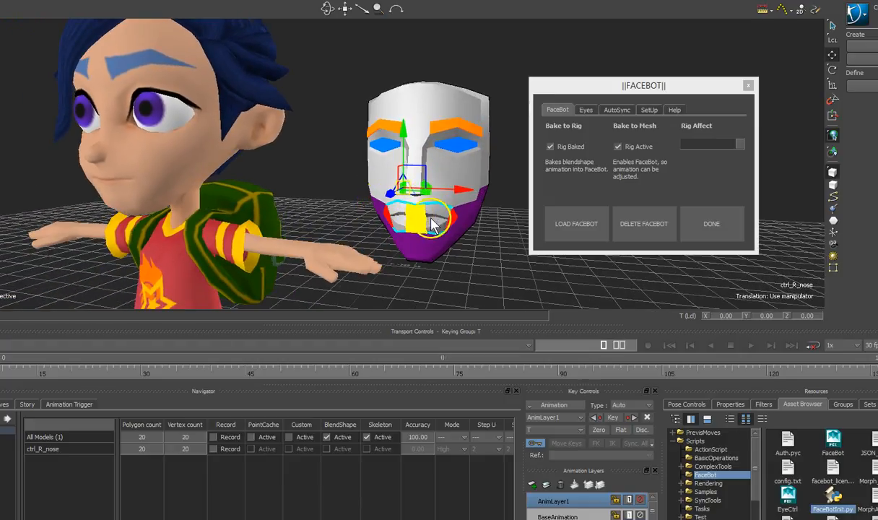
left_click_drag(423, 185, 434, 150)
key("ctrl+z")
left_click_drag(363, 213, 405, 208, "ctrl+shift")
left_click(420, 184)
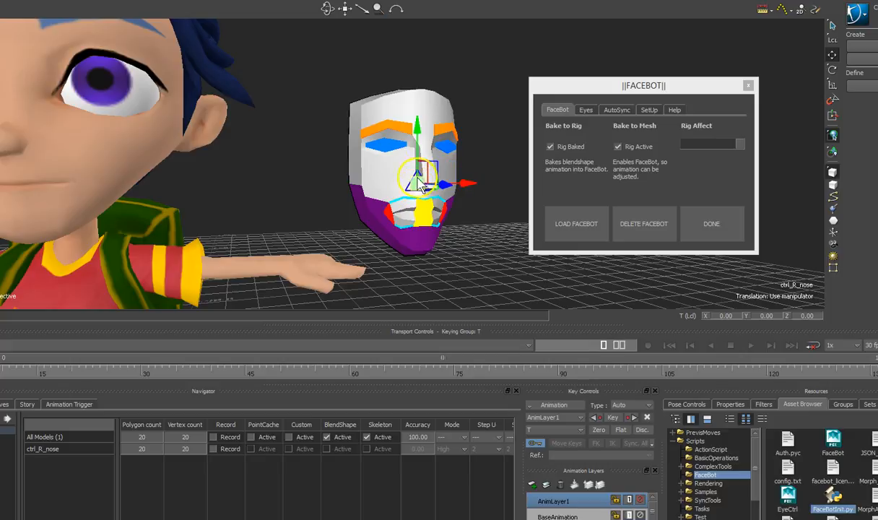
mouse_move(417, 143)
left_mouse_down()
mouse_move(421, 132)
mouse_move(414, 144)
left_mouse_up()
key("ctrl+z")
- Try scaling the right eye control down and then up to 1.10 along local Y, and undo the scaling
left_click_drag(424, 206, 410, 234, "ctrl+shift")
left_click(384, 145)
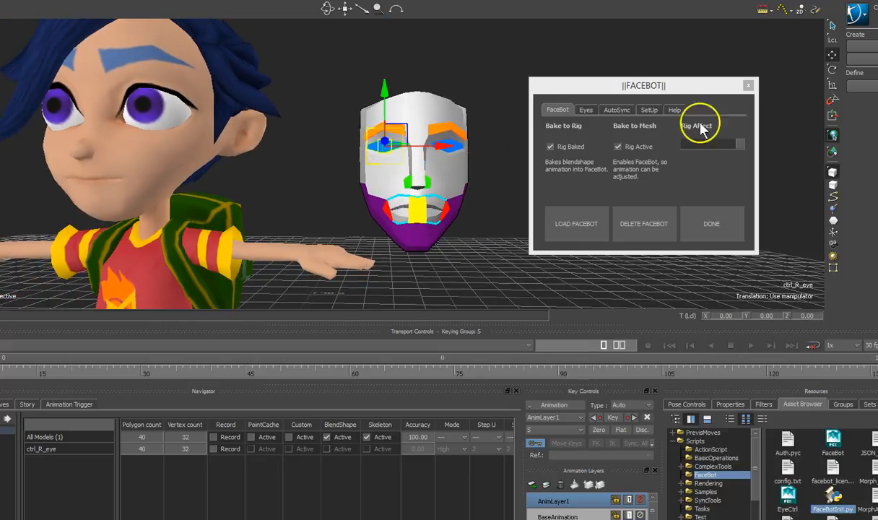
left_click(833, 85)
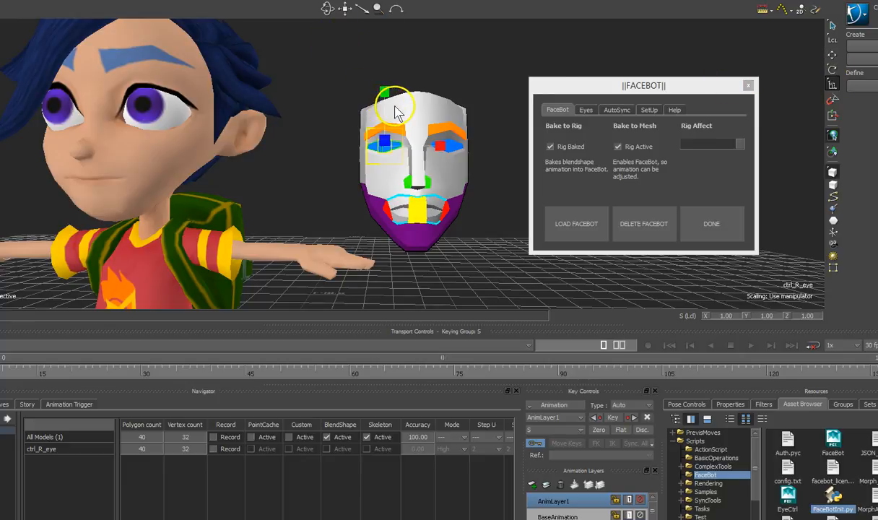
left_click_drag(427, 130, 408, 148, "ctrl+shift")
left_click_drag(374, 110, 385, 128, "shift")
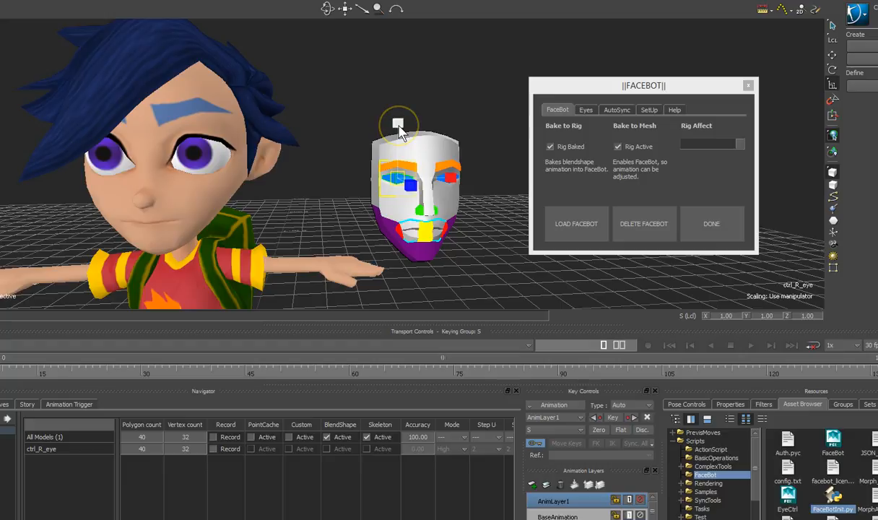
left_click_drag(401, 149, 390, 199)
key("ctrl+z")
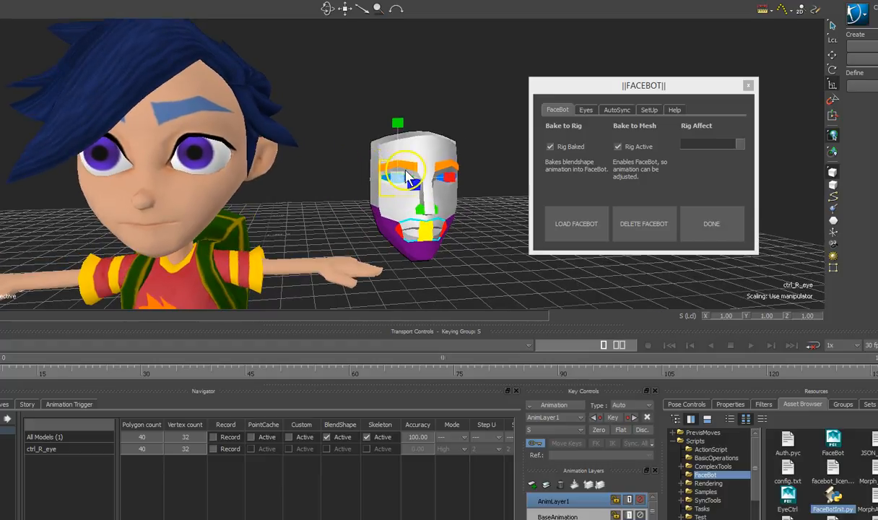
mouse_move(399, 130)
left_mouse_down()
mouse_move(399, 170)
mouse_move(397, 125)
left_mouse_up()
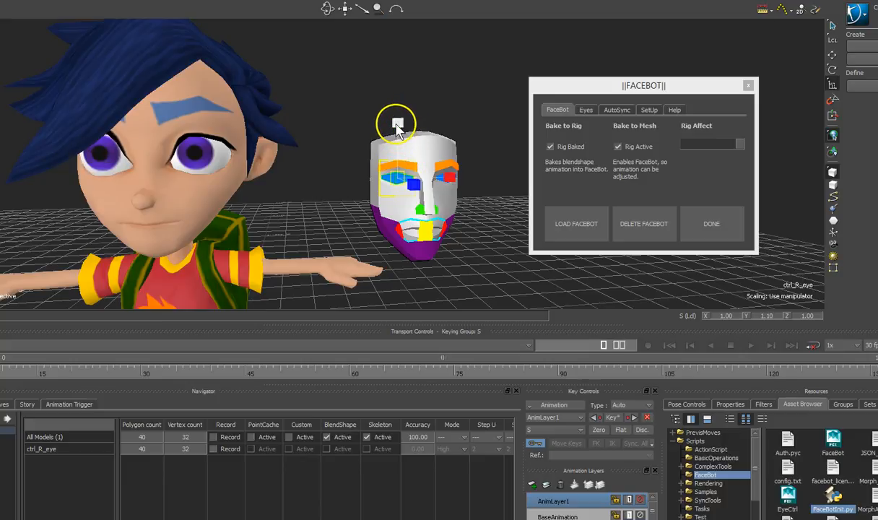
left_click_drag(414, 161, 324, 208, "ctrl+shift")
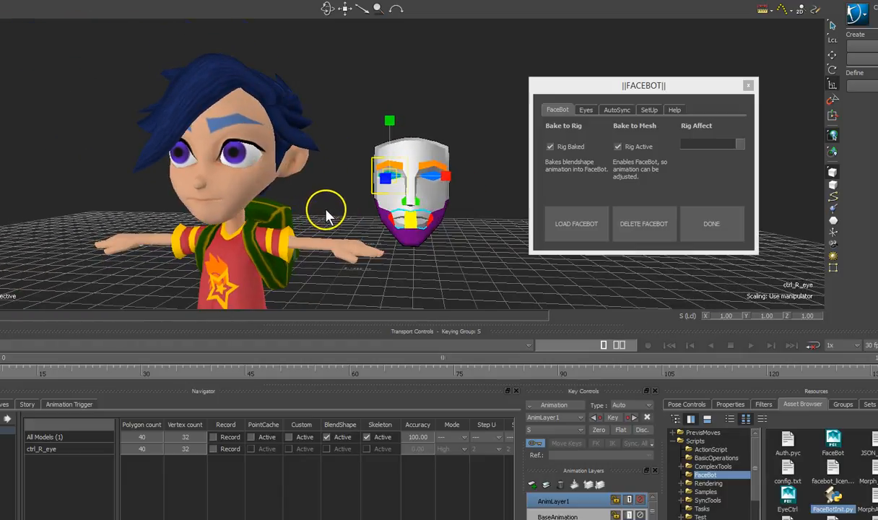
- Try out the orange brow controls by translating the left brow down to local Y -1.00
left_click(431, 170)
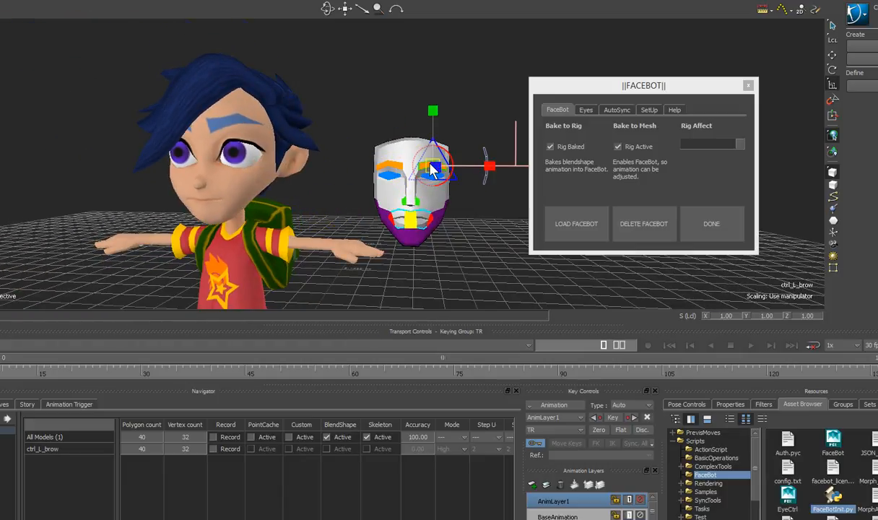
left_click(388, 169)
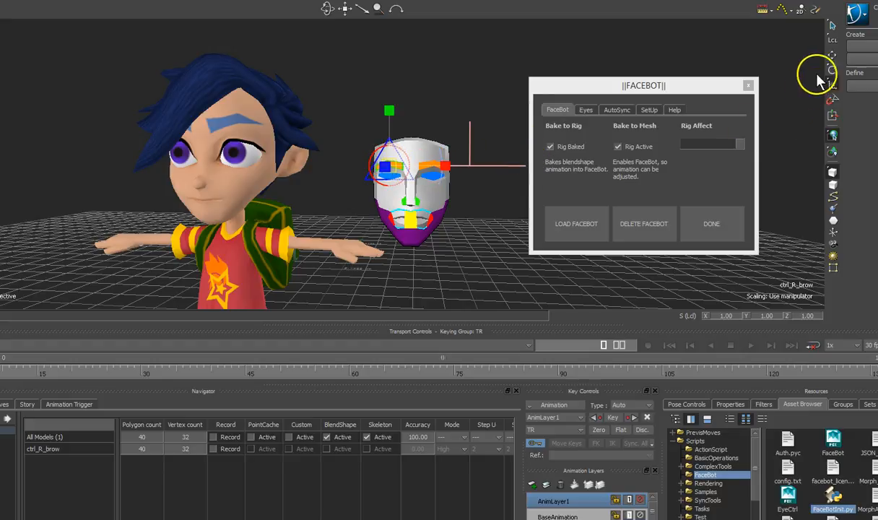
left_click(831, 55)
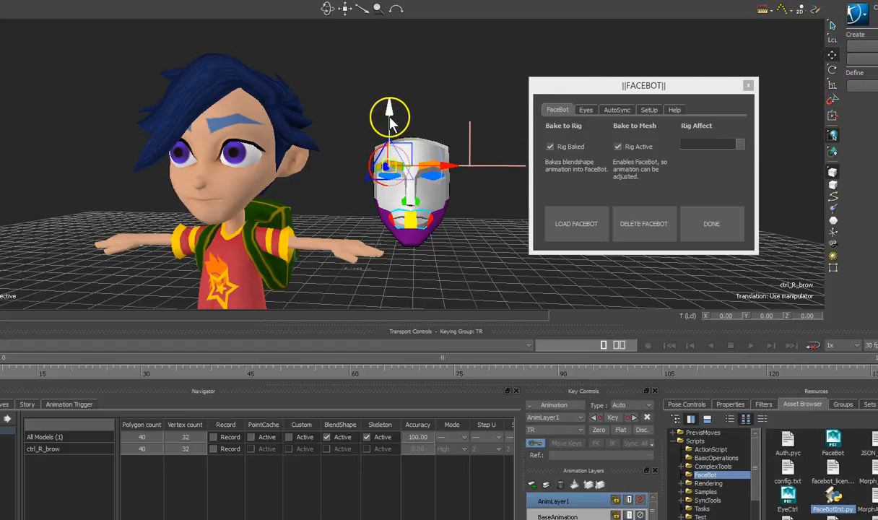
left_click(462, 203)
left_click(434, 167)
left_click_drag(433, 137, 431, 153)
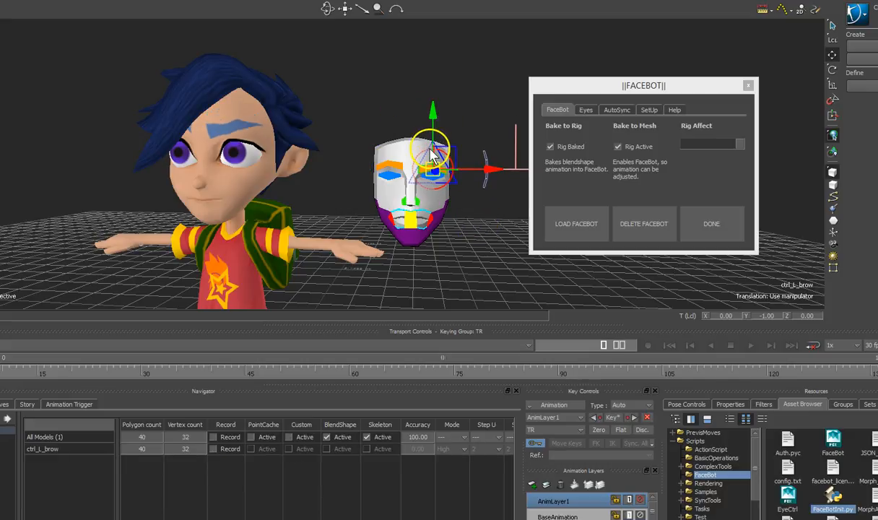
- Try rotating the left brow control to -20 around local Z, and undo the brow's rotation and lowering
left_click(831, 70)
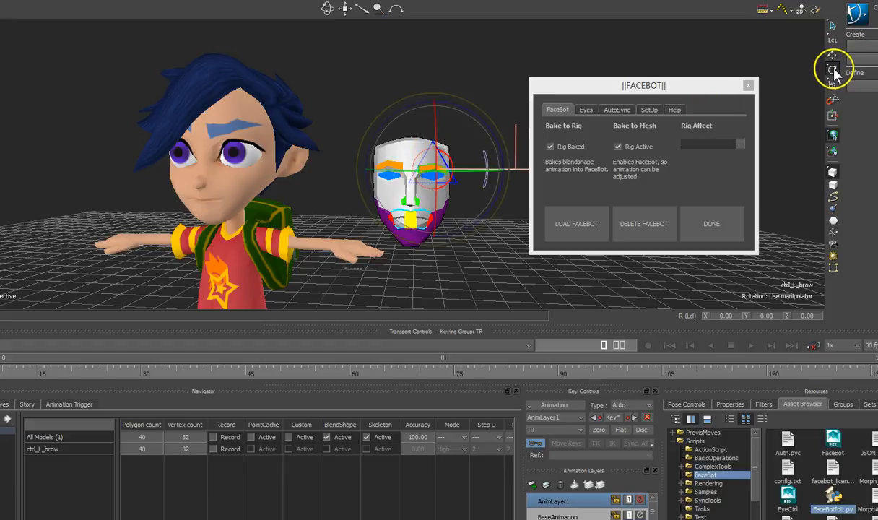
left_click_drag(390, 117, 484, 169)
key("ctrl+z")
key("ctrl+z")
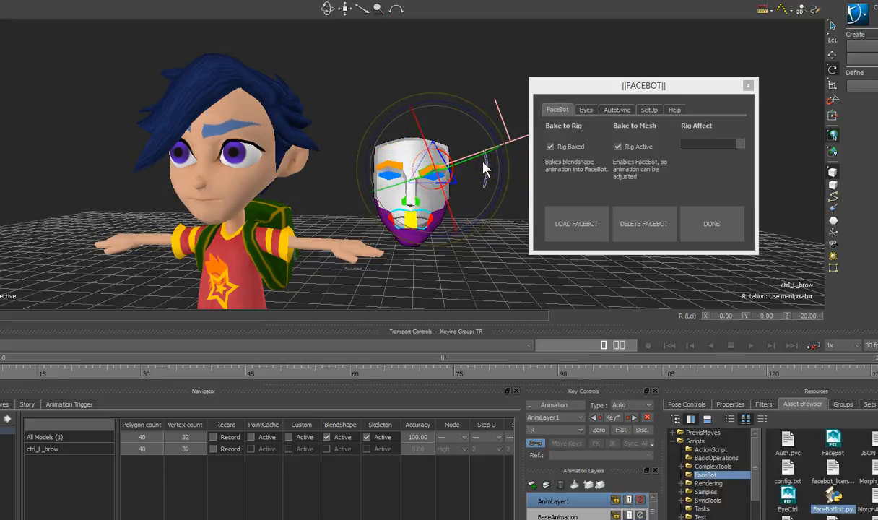
left_click(478, 167)
middle_click_drag(468, 205, 440, 173, "alt")
mouse_move(441, 173)
left_mouse_down("alt")
mouse_move(380, 185)
mouse_move(447, 186)
mouse_move(457, 157)
mouse_move(436, 195)
mouse_move(433, 188)
left_mouse_up("alt")
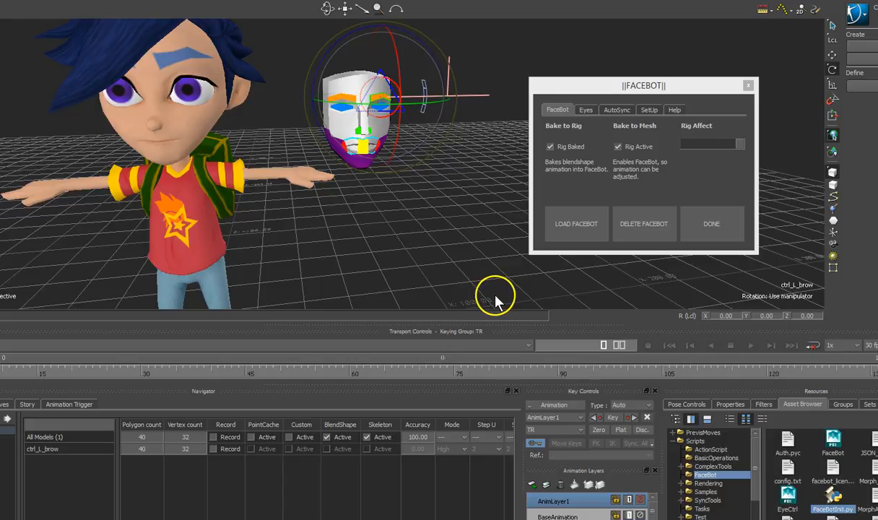
left_click_drag(381, 237, 289, 290, "alt")
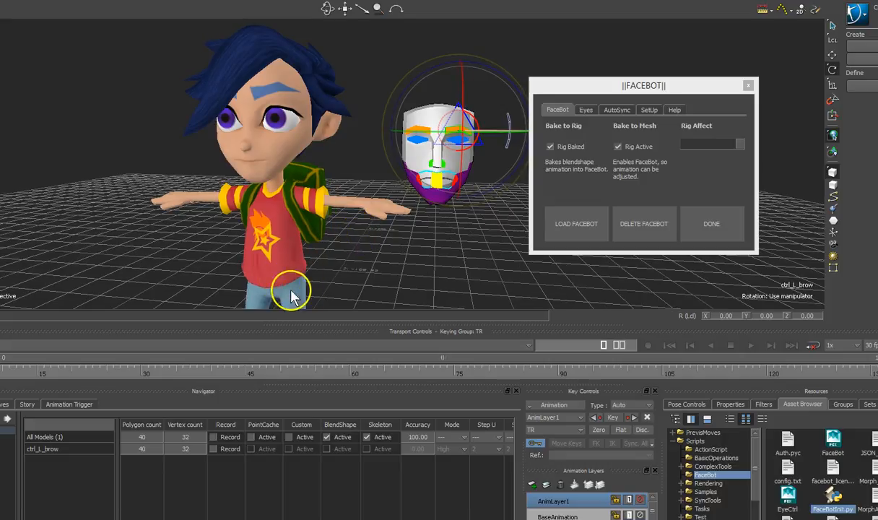